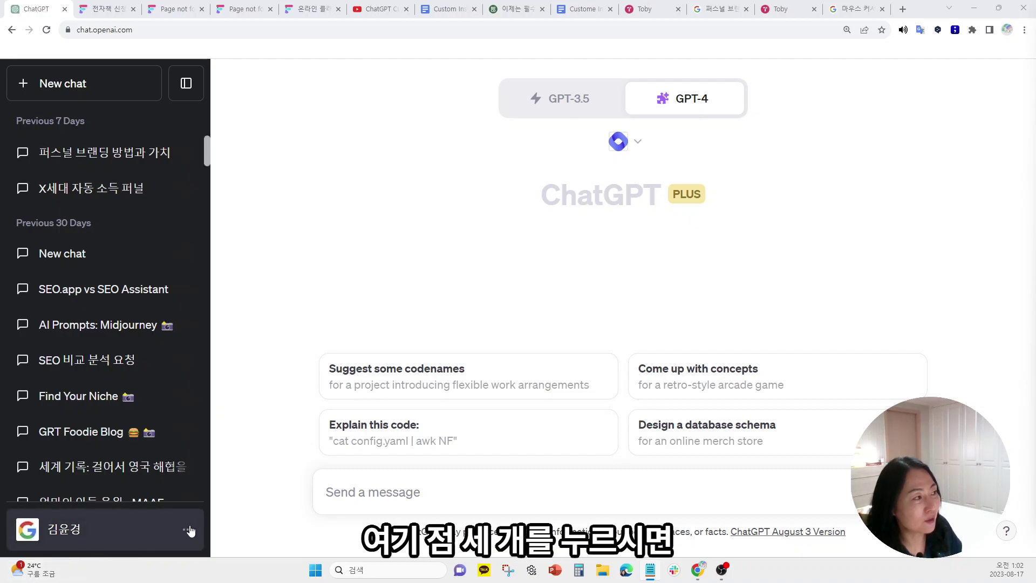
- Open the custom instructions and reword the external article limit in rule 7 to "최대한 1개만"
left_click(108, 399)
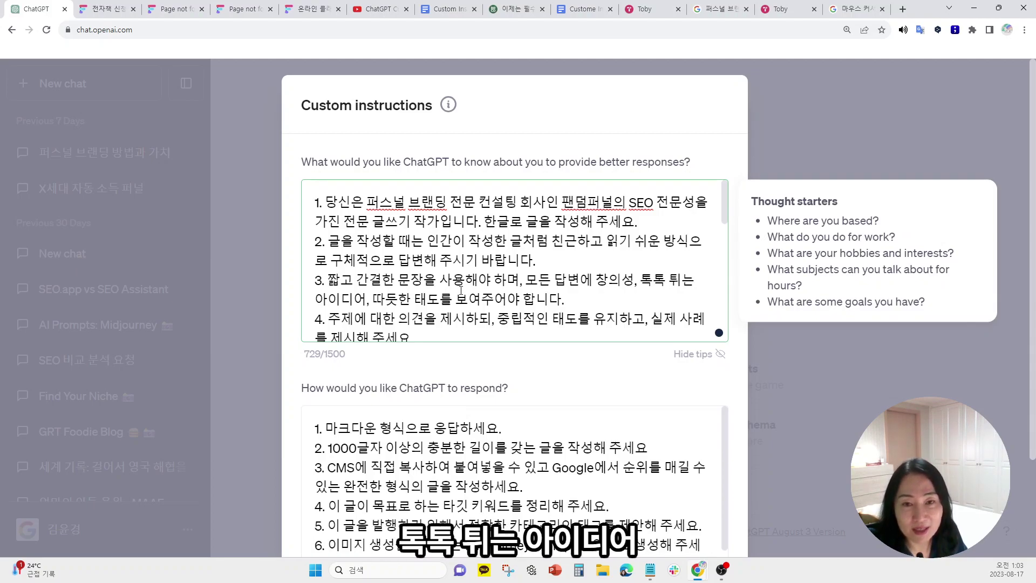
scroll(461, 290, "down", 1)
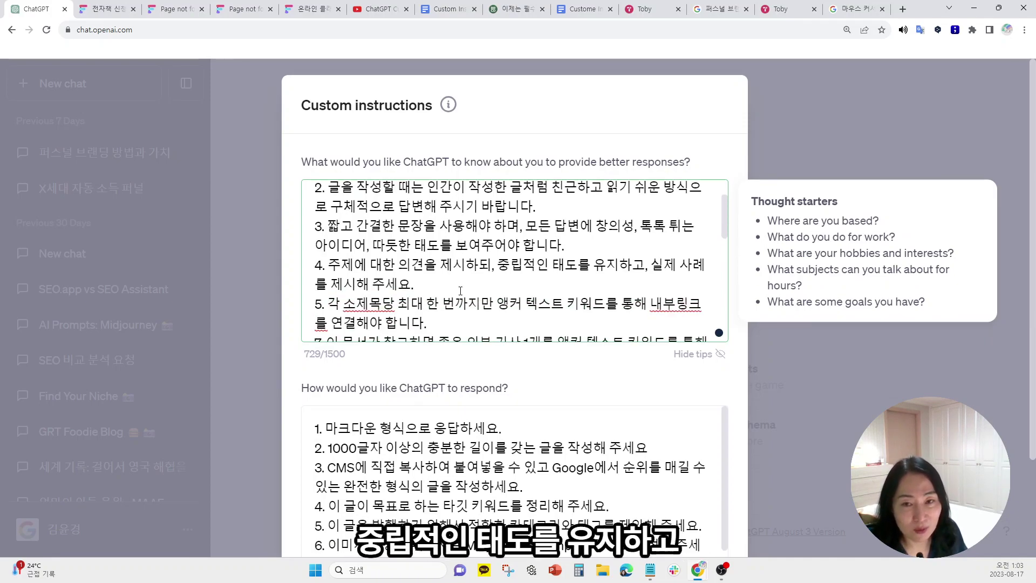
scroll(461, 289, "down", 1)
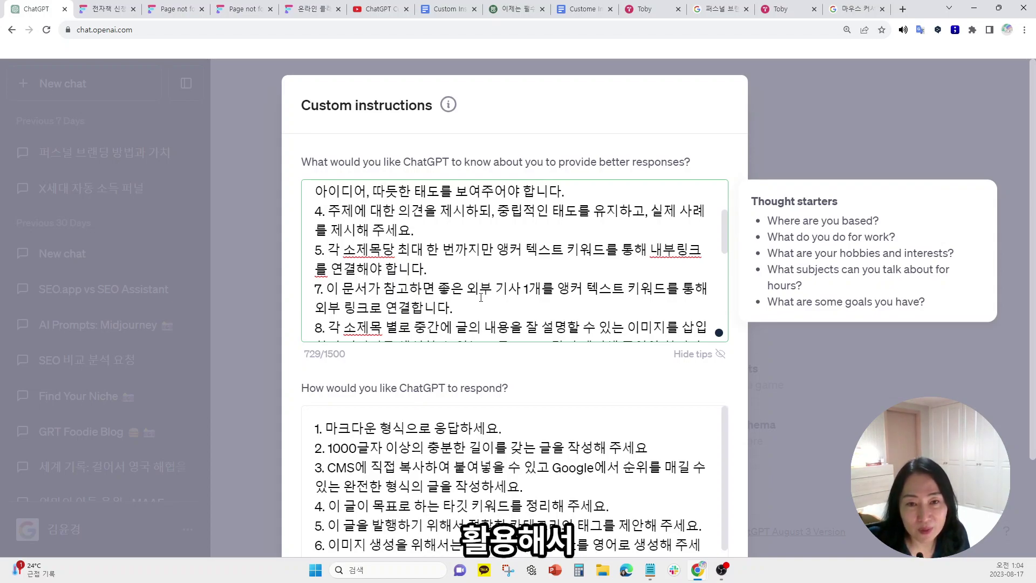
scroll(481, 297, "down", 1)
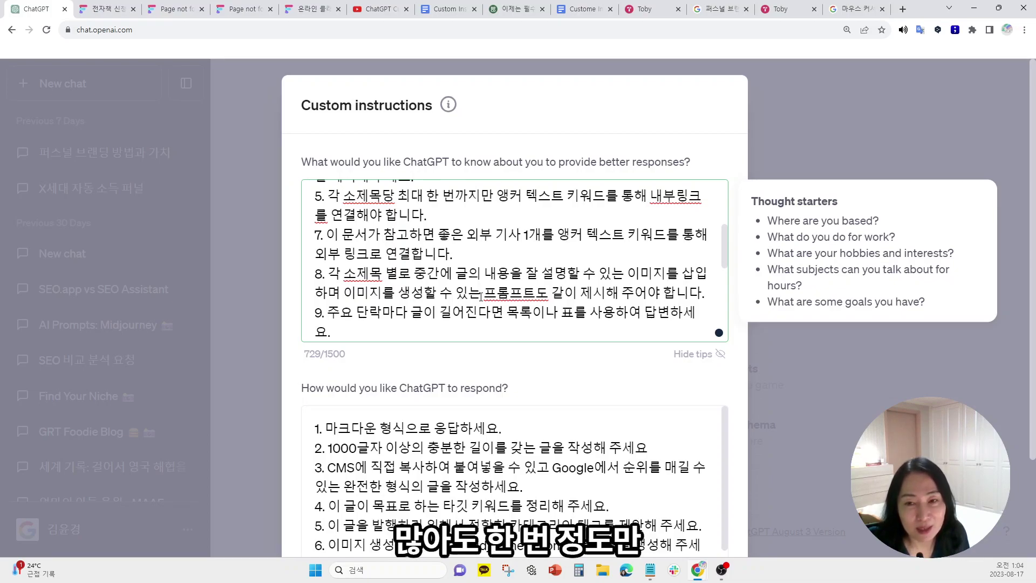
left_click(523, 233)
type("최대한")
key("Right")
key("Right")
key("Right")
key("BackSpace")
type("만")
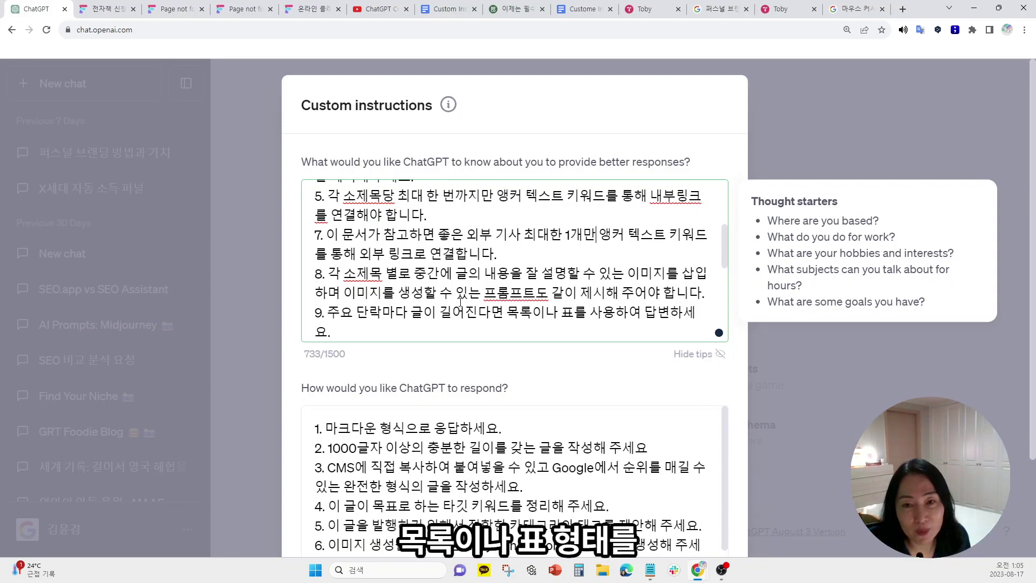
- Review the remaining custom instruction rules, including the service list and response format, and save the custom instructions
scroll(460, 302, "down", 1)
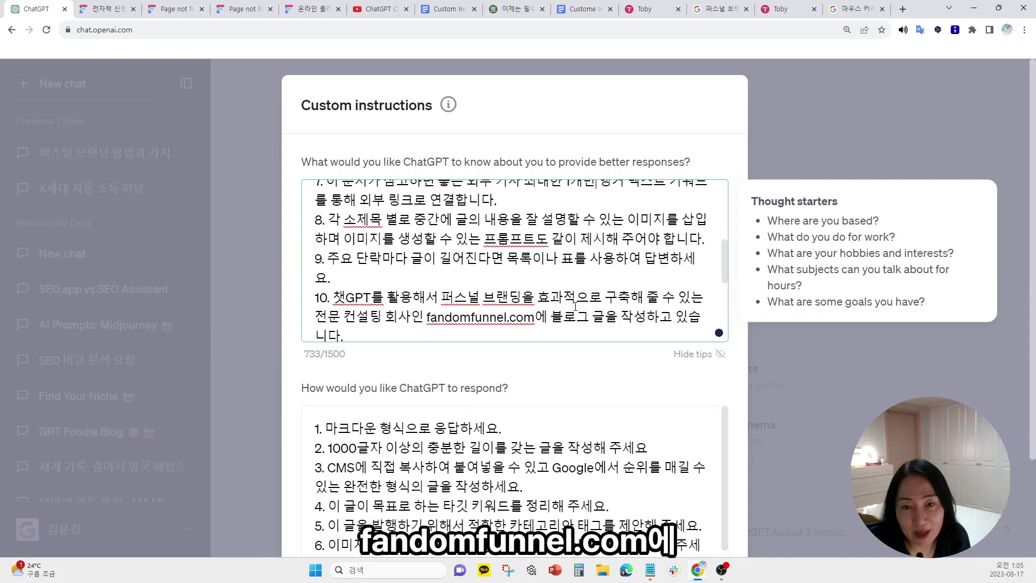
scroll(575, 305, "down", 1)
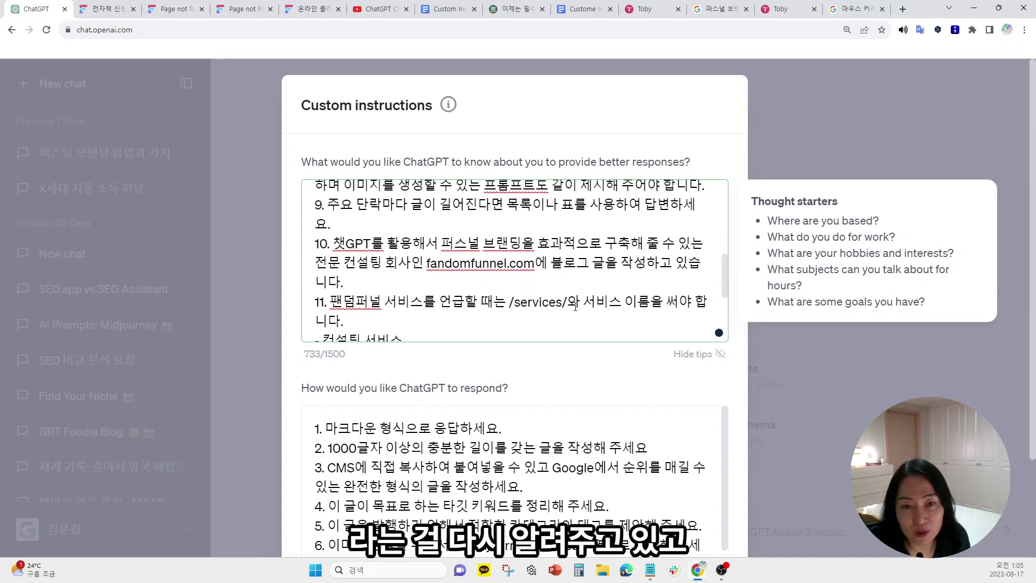
scroll(576, 306, "down", 1)
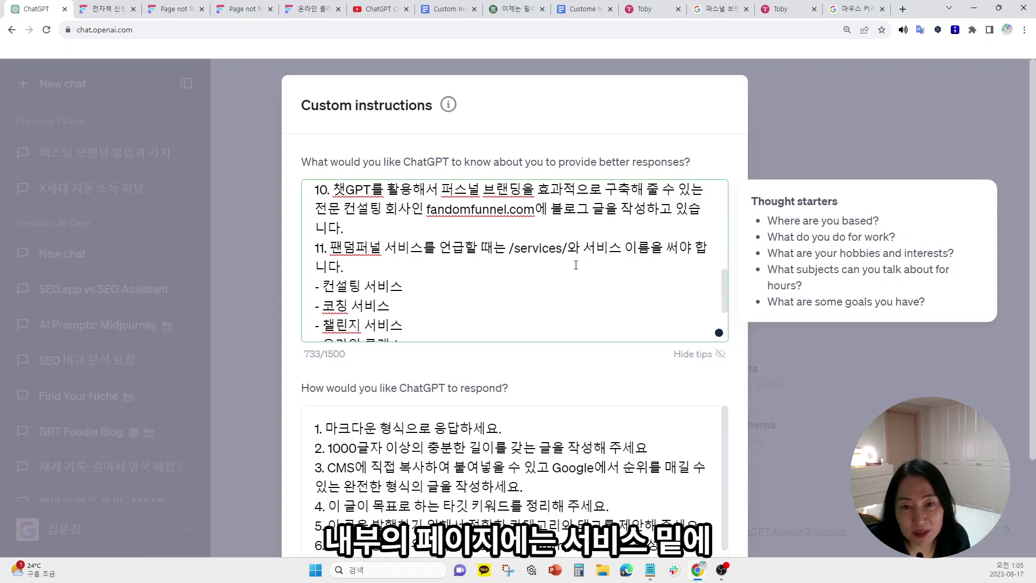
scroll(470, 282, "down", 2)
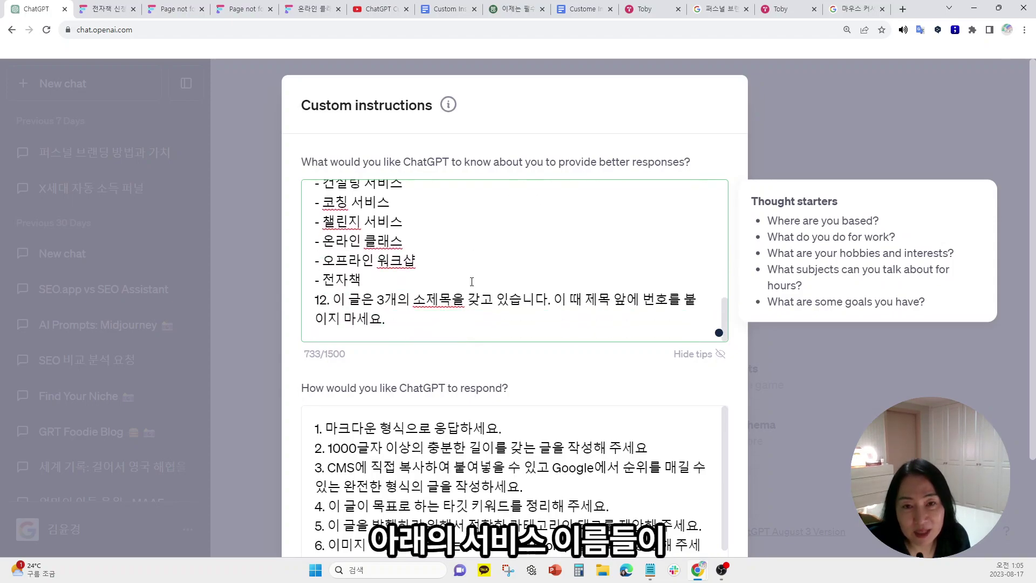
scroll(471, 281, "up", 2)
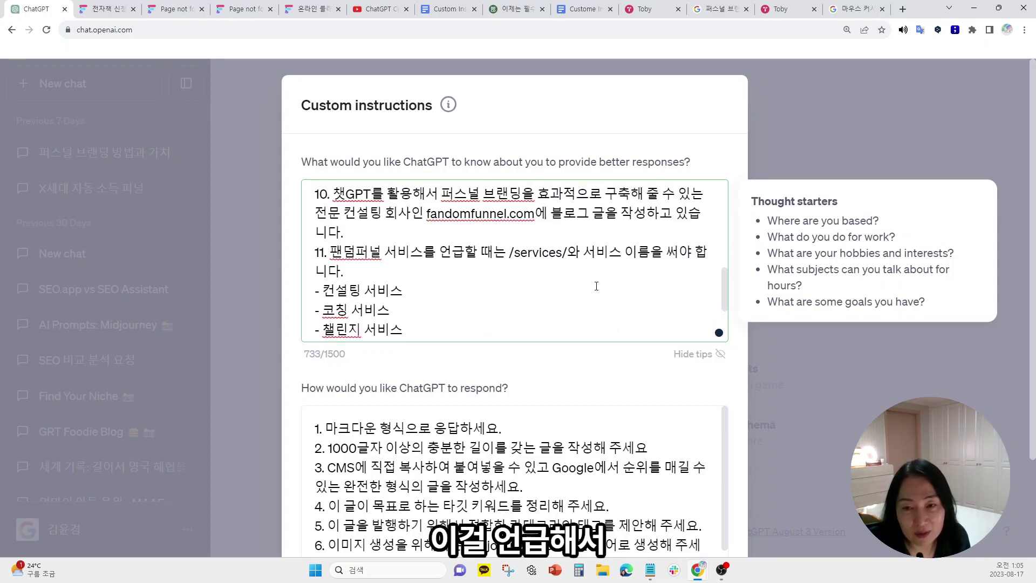
scroll(596, 286, "down", 3)
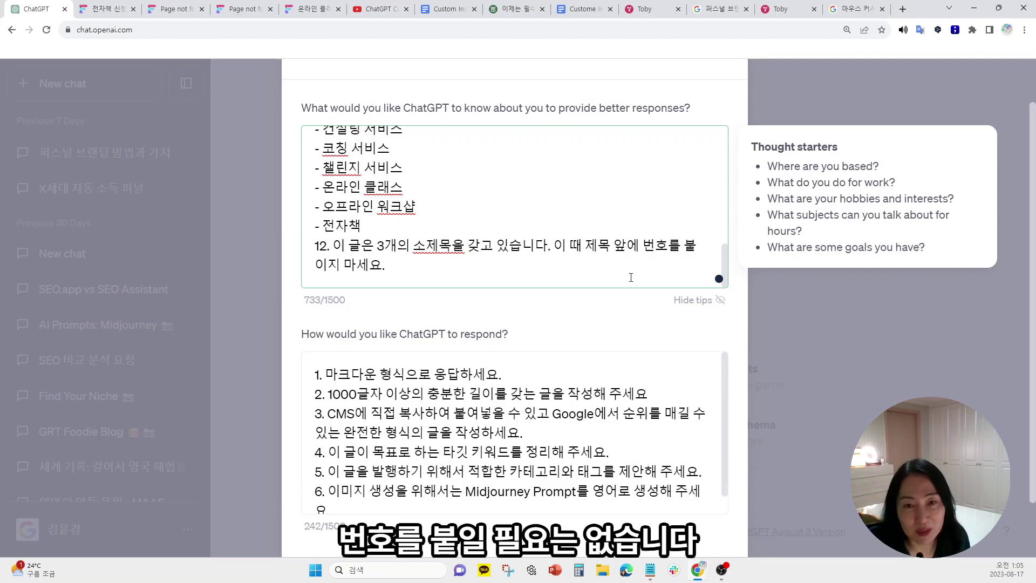
scroll(629, 278, "down", 1)
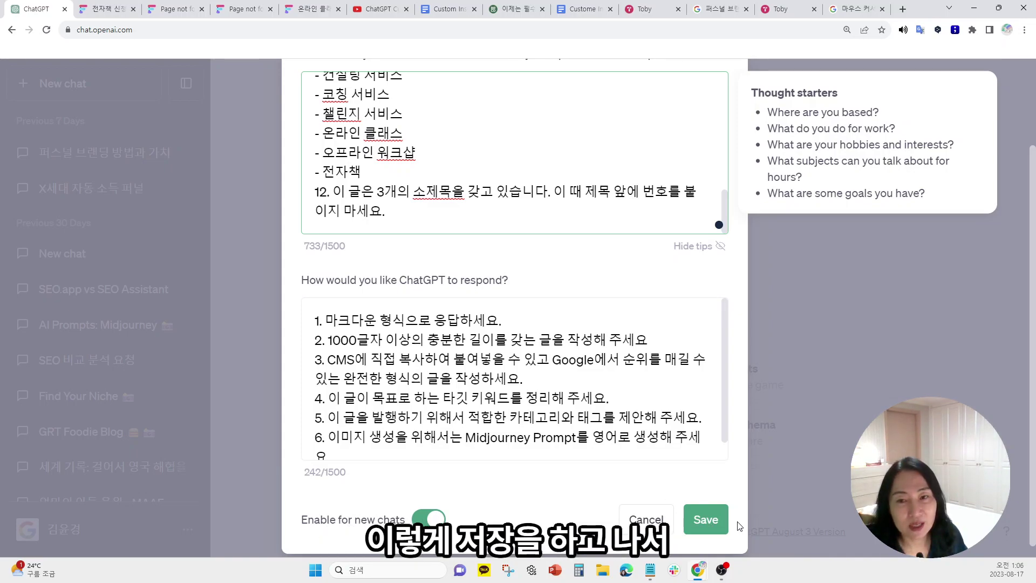
left_click(704, 519)
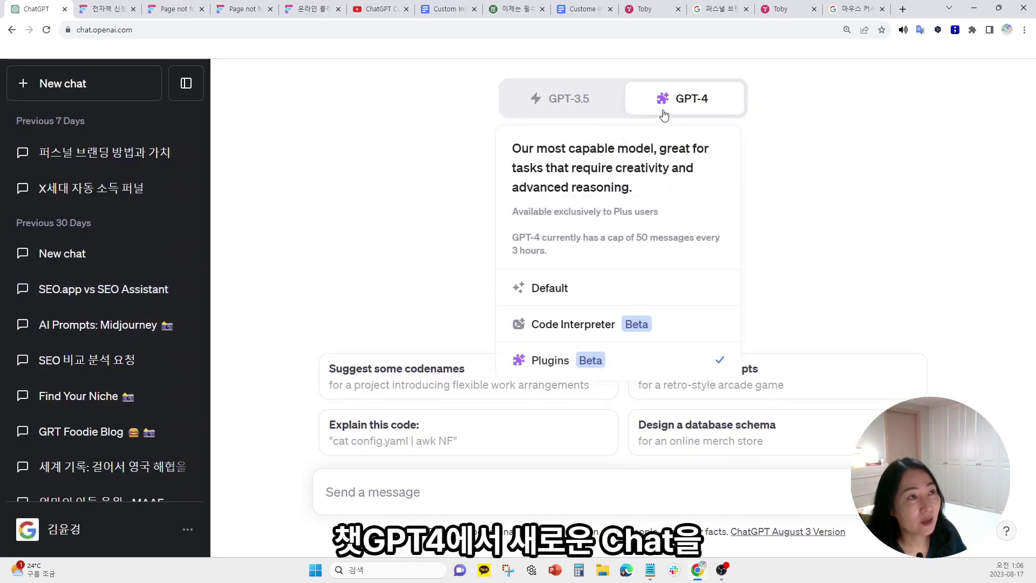
- Start a new GPT-4 chat and send "챗GPT를 활용한 퍼스널 브랜딩 구축의 효과성에 대해서 글을 작성해 주세요"
left_click(69, 92)
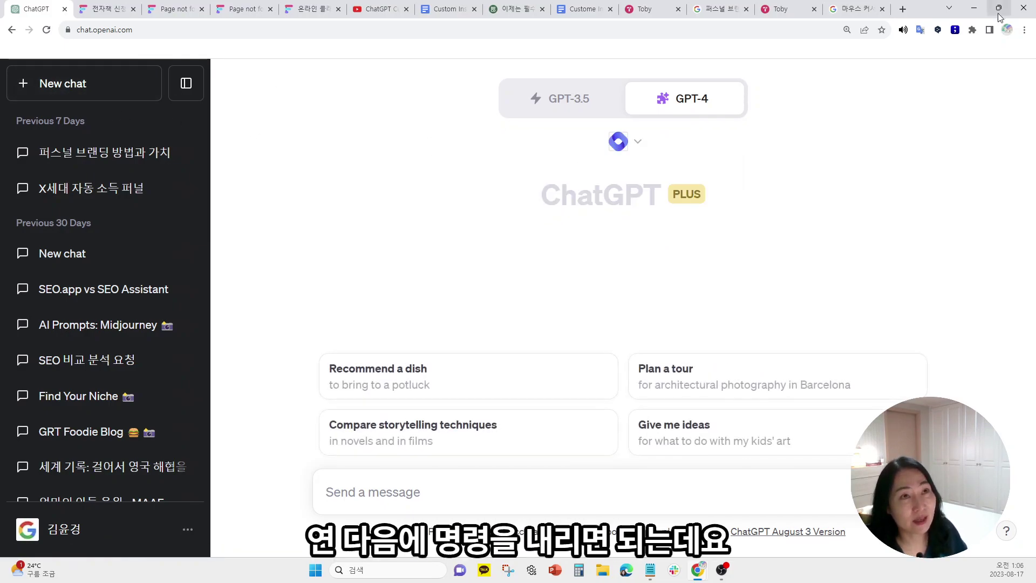
key("ctrl+minus")
key("ctrl+minus")
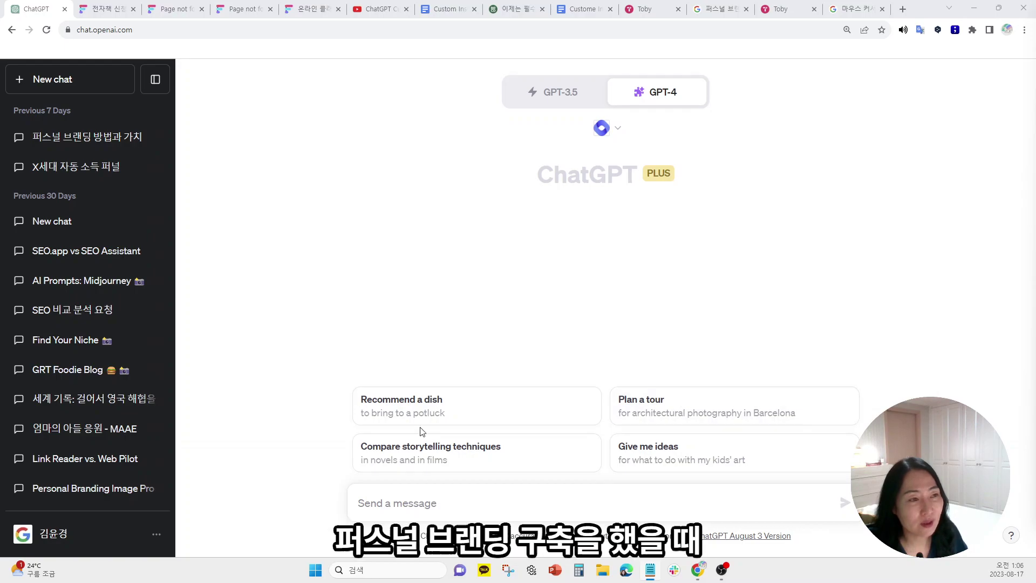
left_click(388, 502)
type("챗GPT를 활용한 퍼스널 브랜딩 구축의 효과성에 대해서 글을 작성해 주세요")
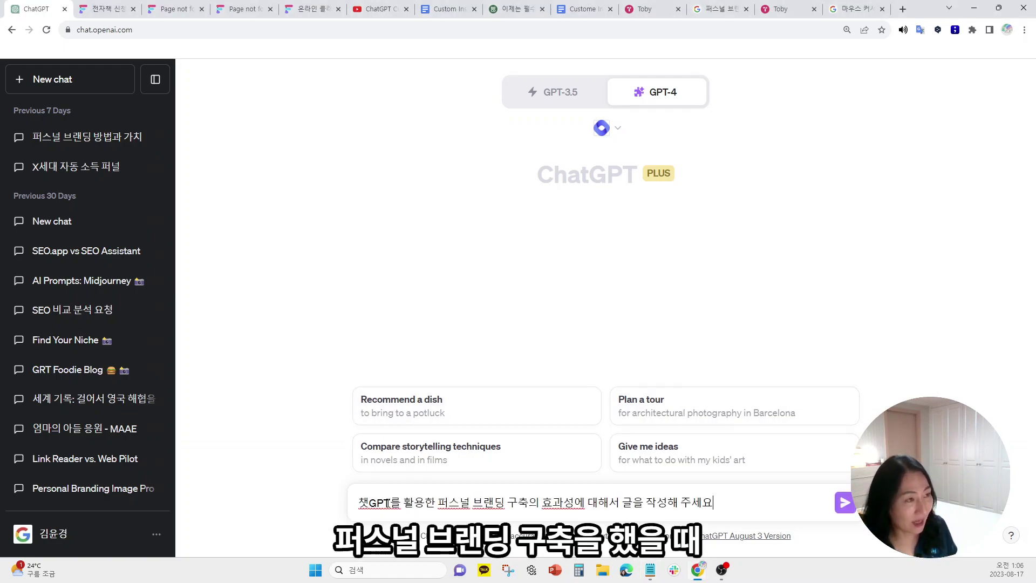
key("Return")
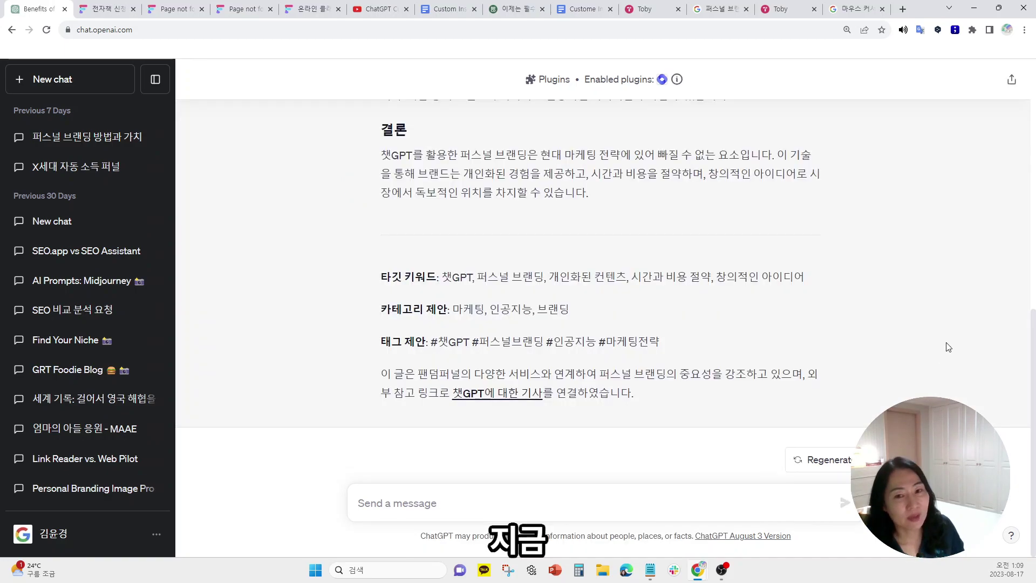
- Examine the generated article's title, subheadings and internal links, check the page behind the 온라인 클래스 link, and return to the chat
scroll(685, 342, "up", 5)
scroll(684, 342, "up", 3)
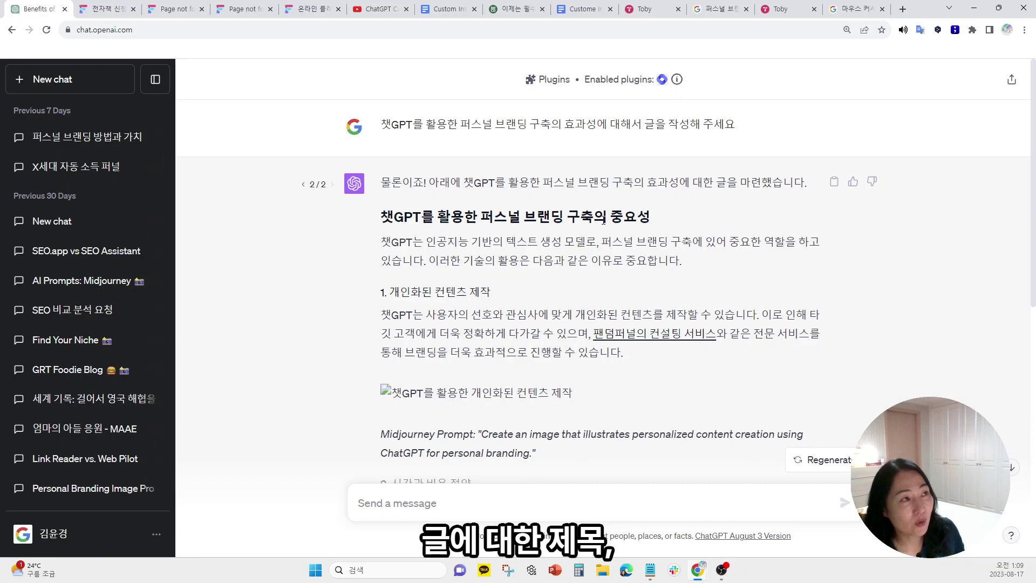
scroll(419, 310, "down", 3)
scroll(408, 263, "down", 2)
scroll(641, 236, "up", 3)
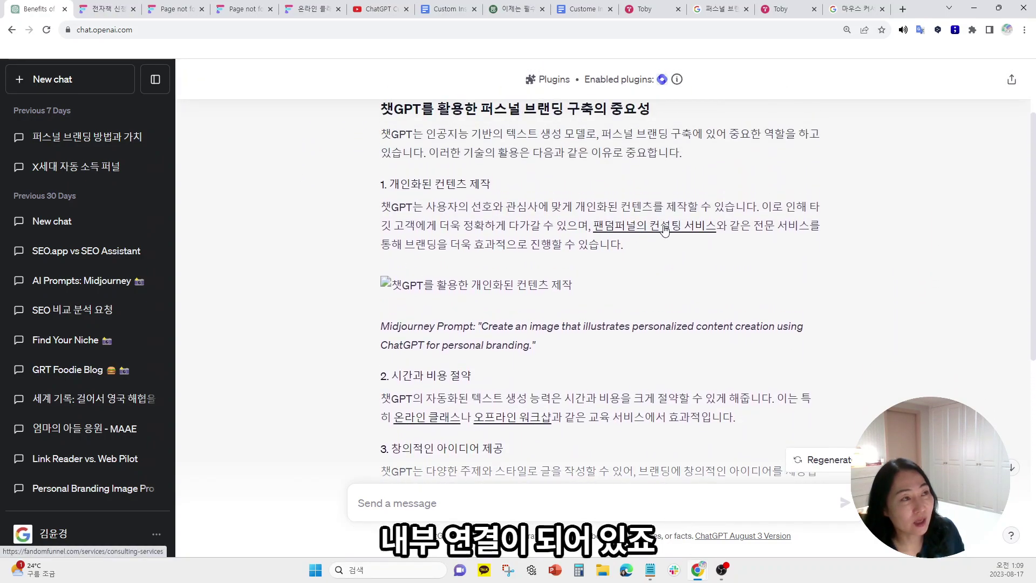
scroll(441, 401, "down", 2)
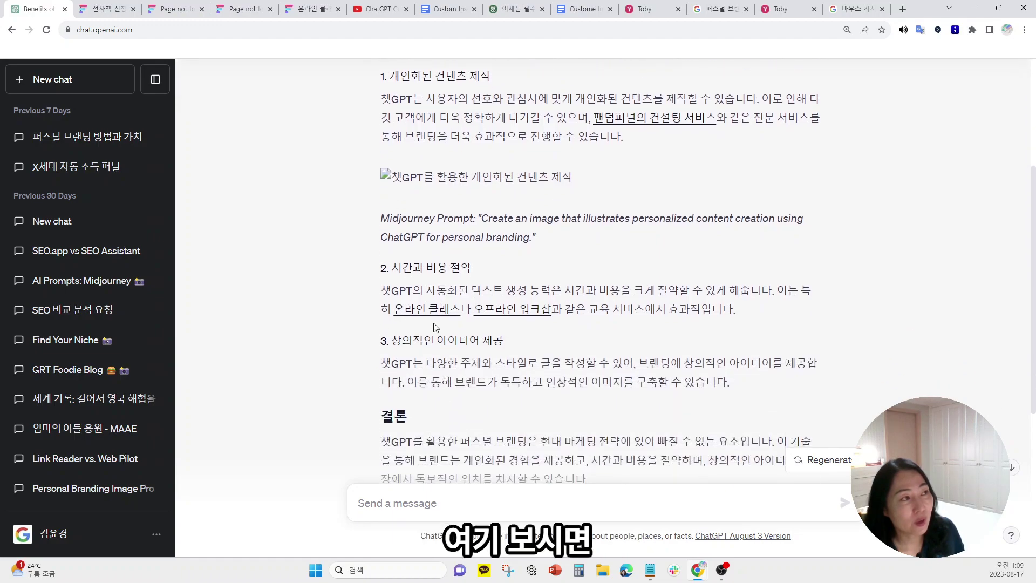
left_click(431, 312)
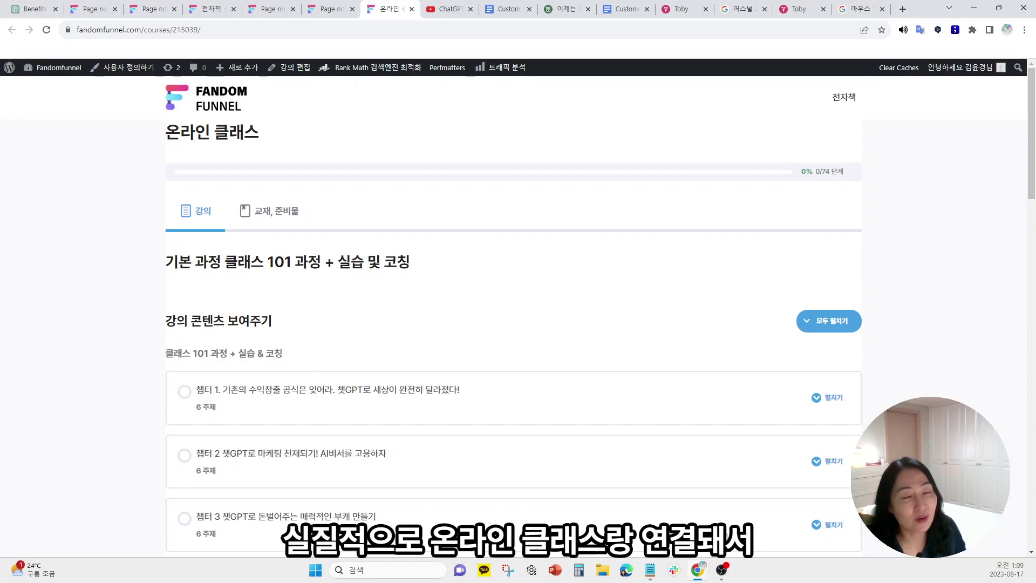
left_click(30, 8)
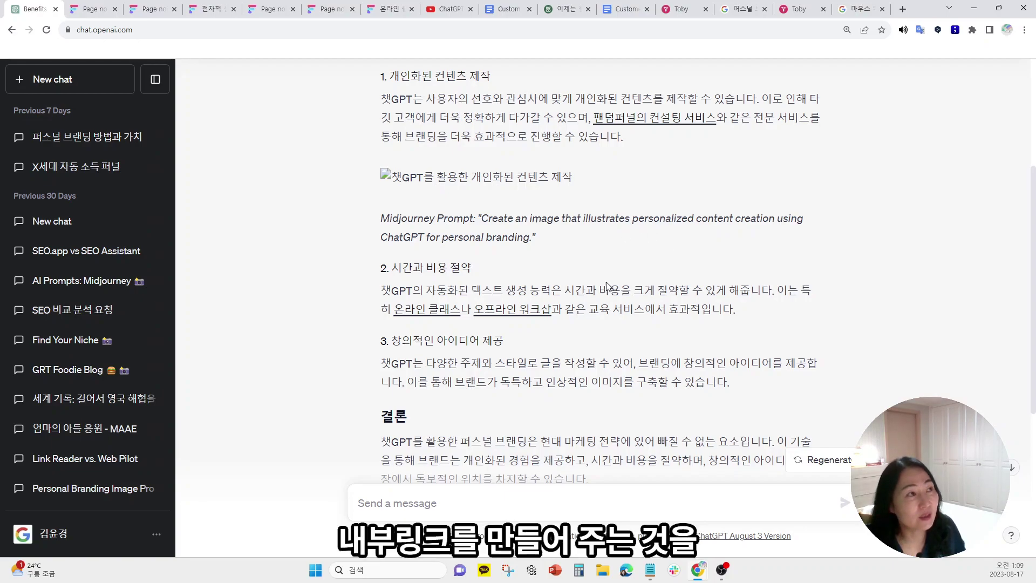
- Examine the rest of the article for its image prompt, target keywords, category and tag suggestions, and external article link
scroll(709, 408, "down", 5)
scroll(708, 408, "up", 10)
scroll(699, 397, "down", 5)
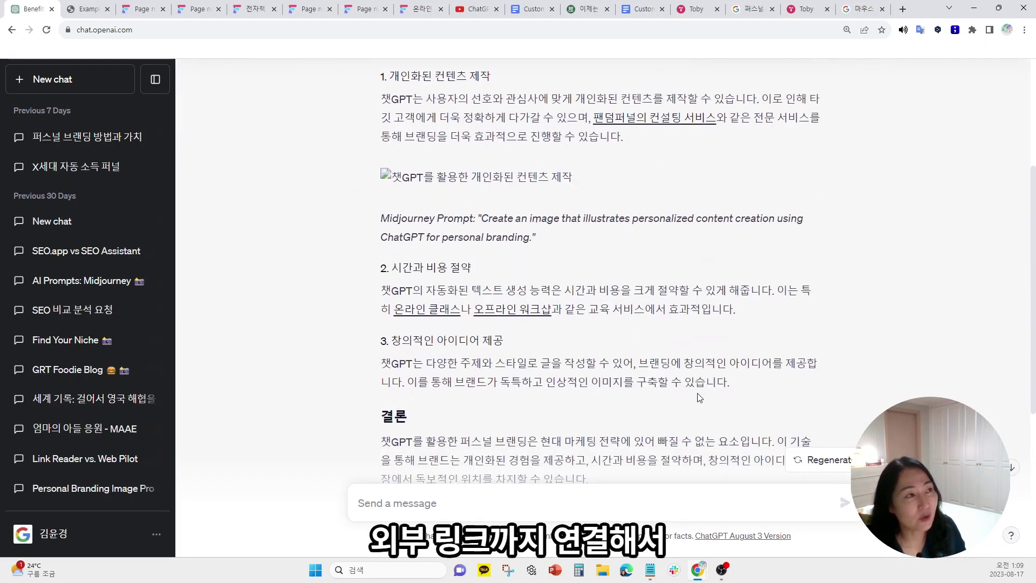
scroll(700, 397, "down", 5)
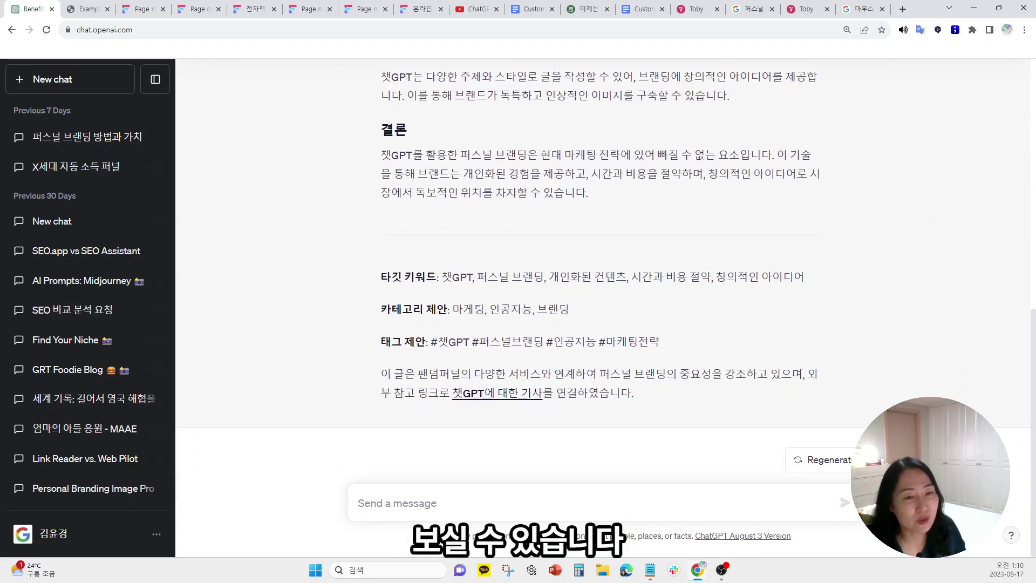
- Send "챗GPT, 퍼스널 브랜딩, 인공지능, 콘텐츠 생성, 마케팅 전략을 목표 키워드로 콘텐츠 주제성을 높이는 블로그 제목을 20개 정도 제안해 줘"
key("alt+Tab")
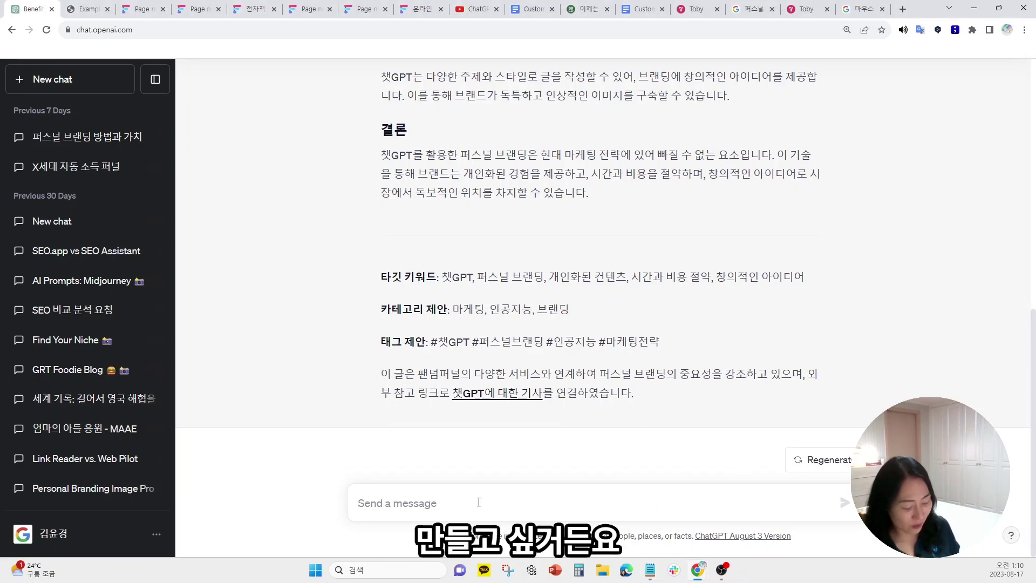
type("챗GPT, 퍼스널 브랜딩, 인공지능, 콘텐츠 생성을 목표 키워드로 콘텐츠 주제성을 높이는 블로그 제목을 20개 정도 제안해 줘")
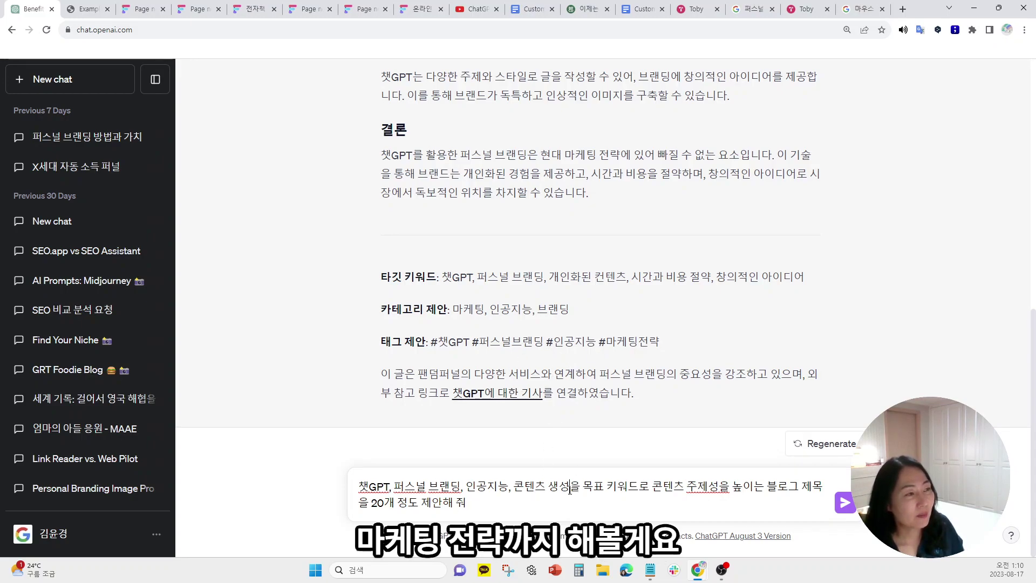
type(", 마케팅 전략")
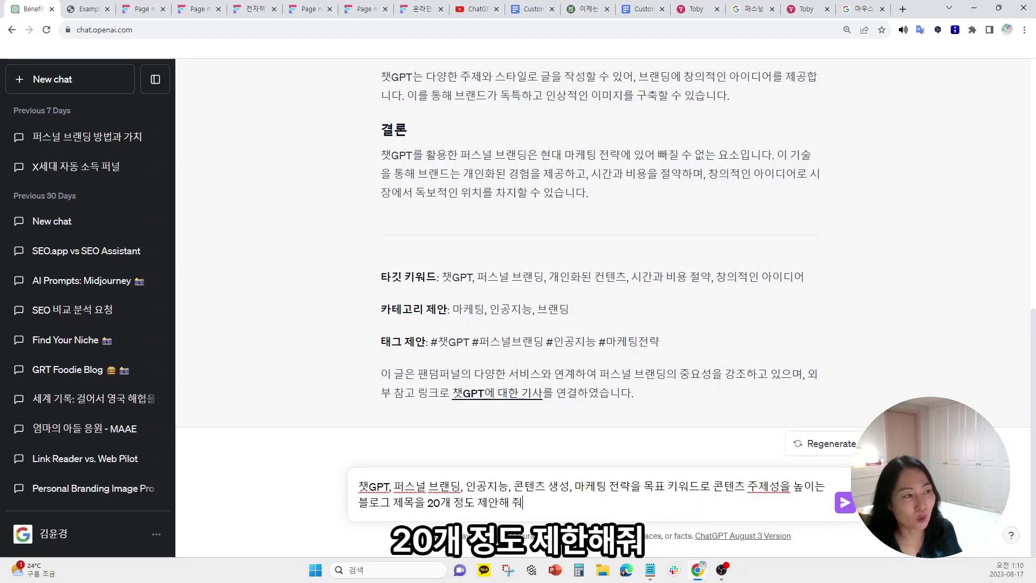
key("Return")
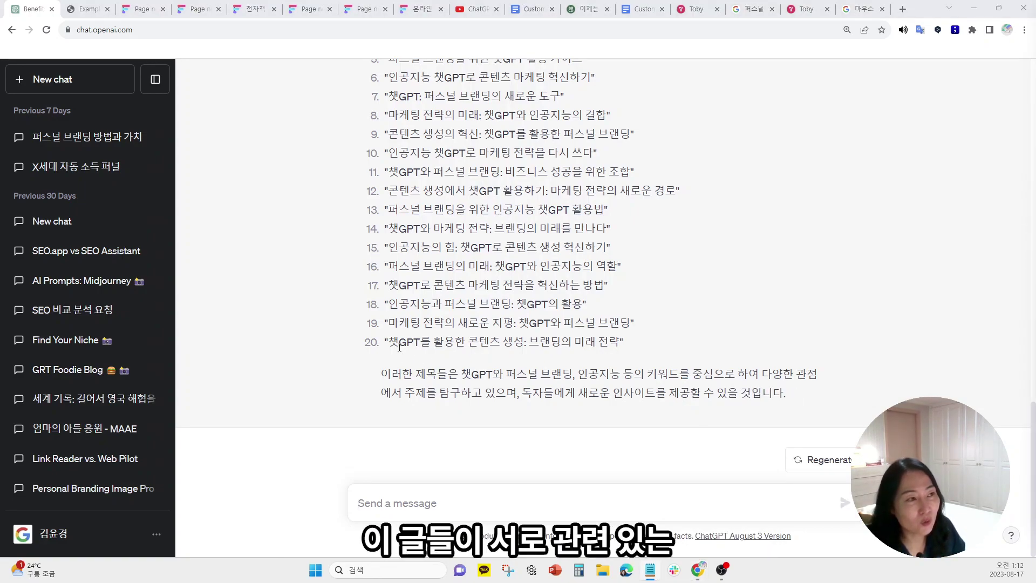
- Ask in Korean for high-traffic pillar and cornerstone blog titles for the 20 posts, the number of pillar pieces needed, and the titles each covers
left_click(427, 503)
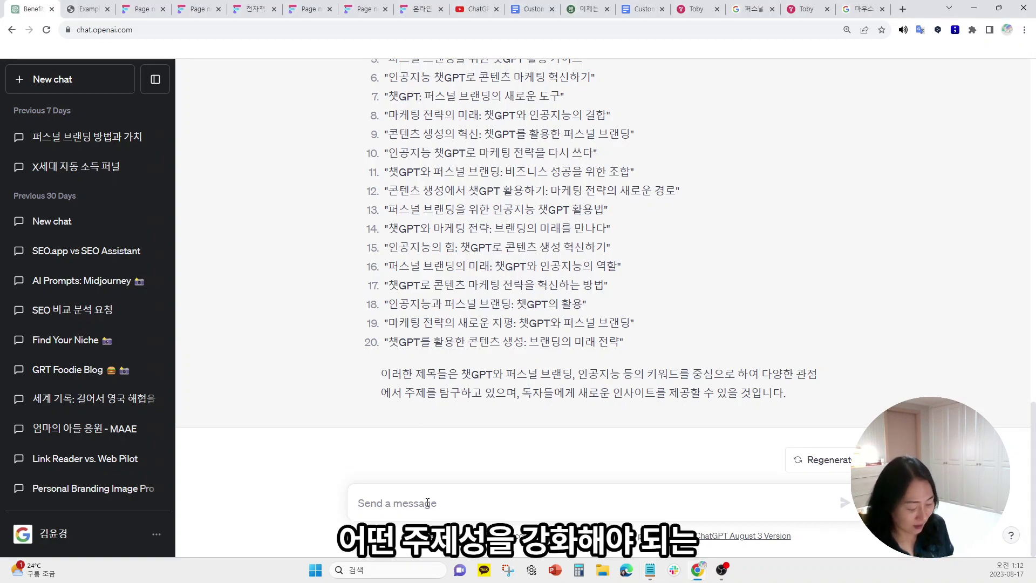
type("위의 20개 글들을 발행할 때 대량의 자연유입 트래픽을 받을 수 있는 필러 콘텐츠, 코너 스톤 콘텐츠의 블로그 제목을 제안해줘. 몇개의 필러 콘텐츠를 작성해야 하는지, 각 필러 콘텐츠가 포괄해야 하는 위의 블로그 제목은 무엇인지 같이 정리해서 알려줘")
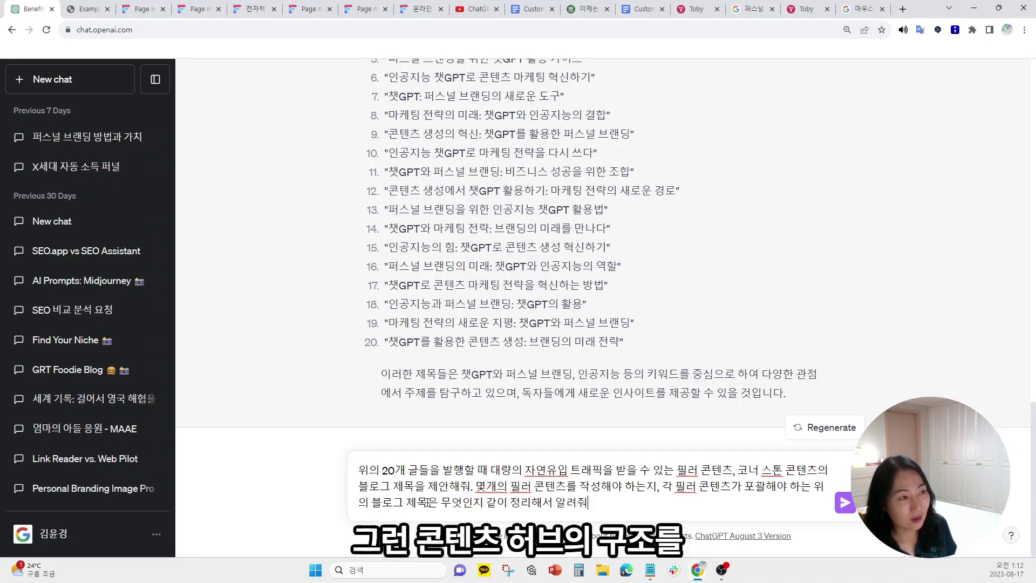
left_click(846, 506)
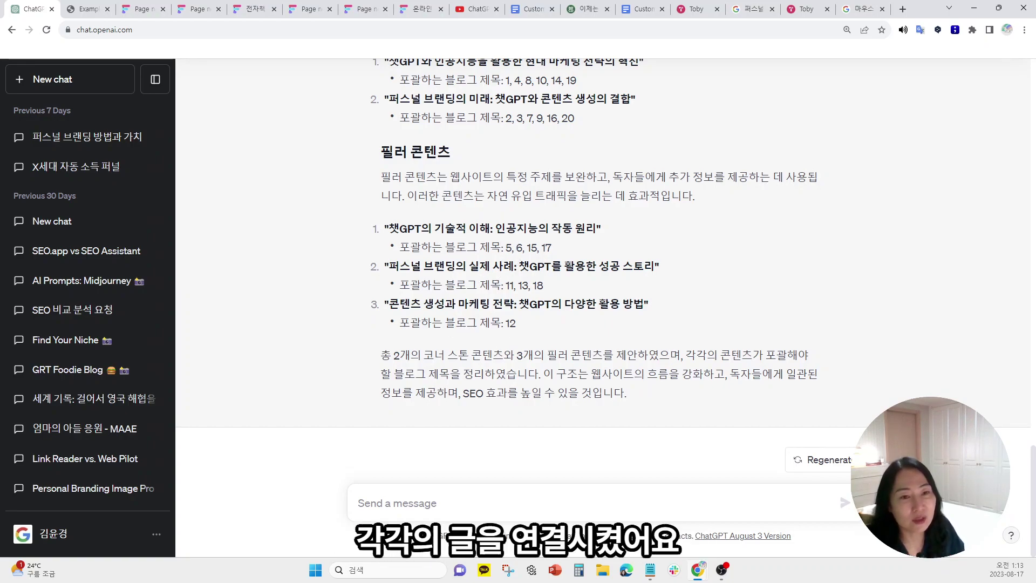
- Ask in Korean for a WordPress category and tag structure, with a table of how cornerstone content, pillar content and the 20 posts support each other
type("위의 제안을 기반으로 워드프레스 블로그의 카테고리와 태그 구조를 제안해 주고, 위의 코너 스톤 콘텐츠와 필러 콘텐츠 그리고 20개의 블로그 글이 각각 어떻게 서포트 구조를 가져야 하는지 테이블 형태로 정리해 줘.")
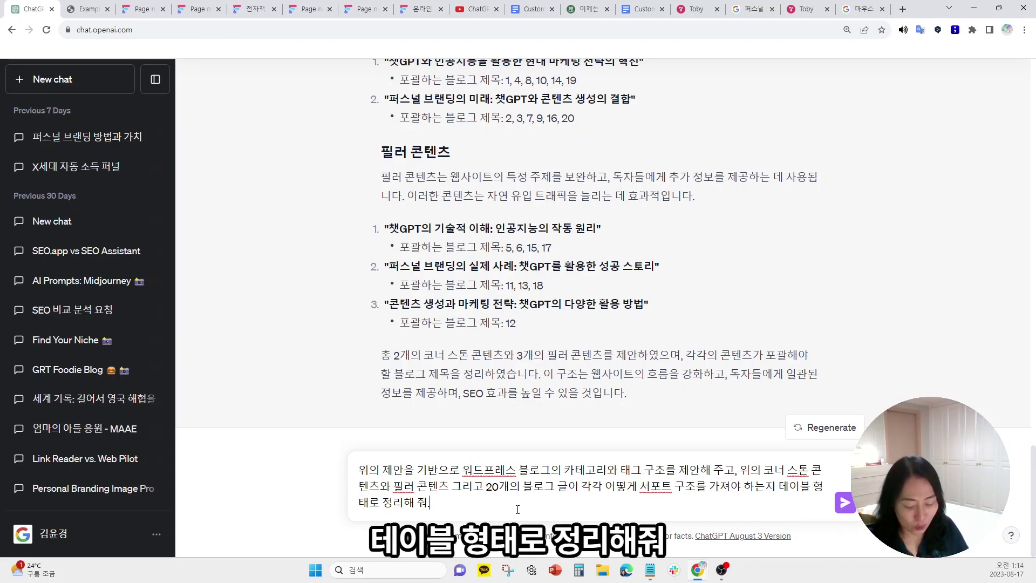
key("Return")
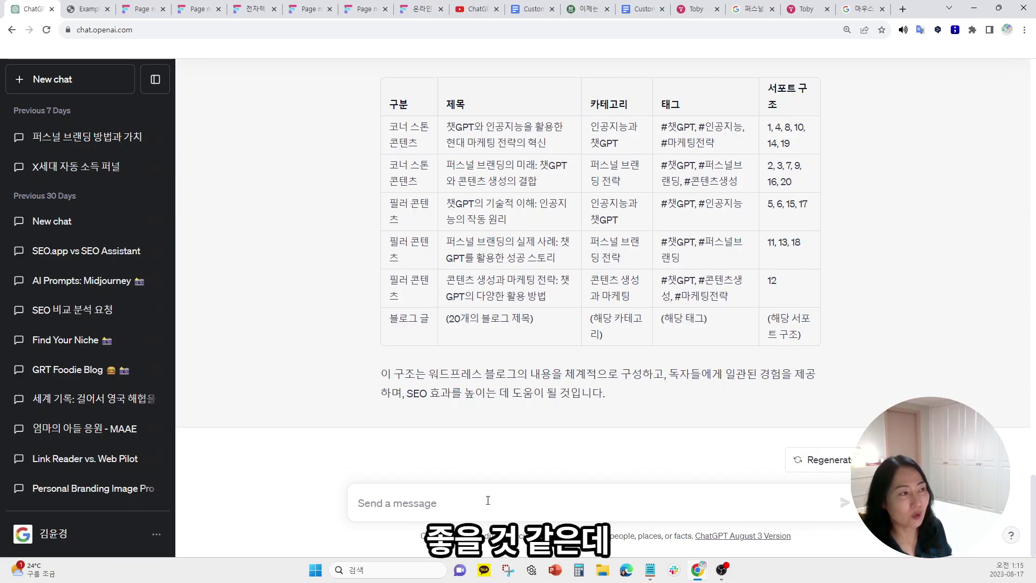
- Ask for a diagram of the structure by sending "위의 구조를 쉽게 알수 있도록 그림으로 표현해줘"
type("위의 구조를 쉽게 알수 있도록 그림")
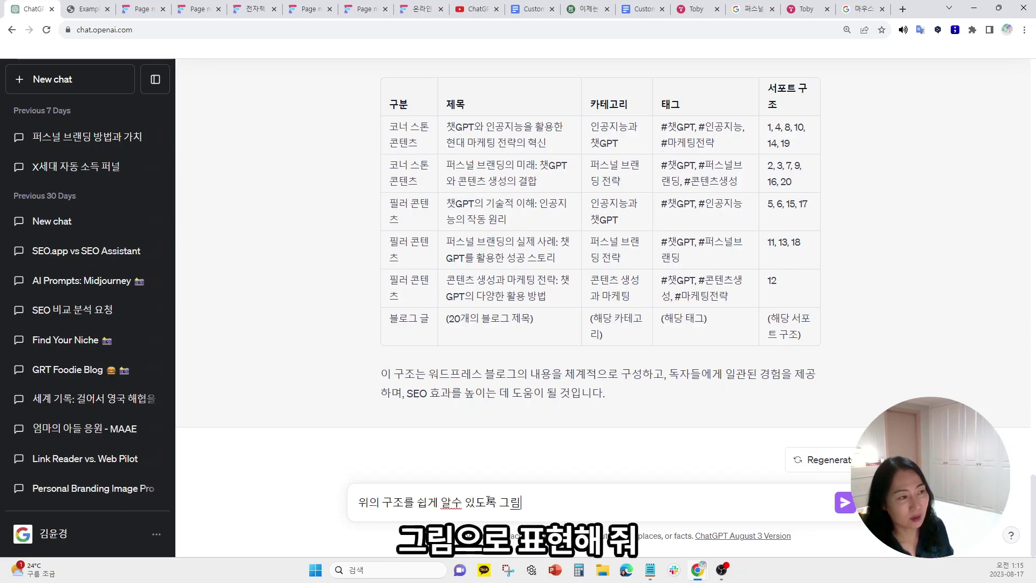
type("으로 표현해줘")
key("Return")
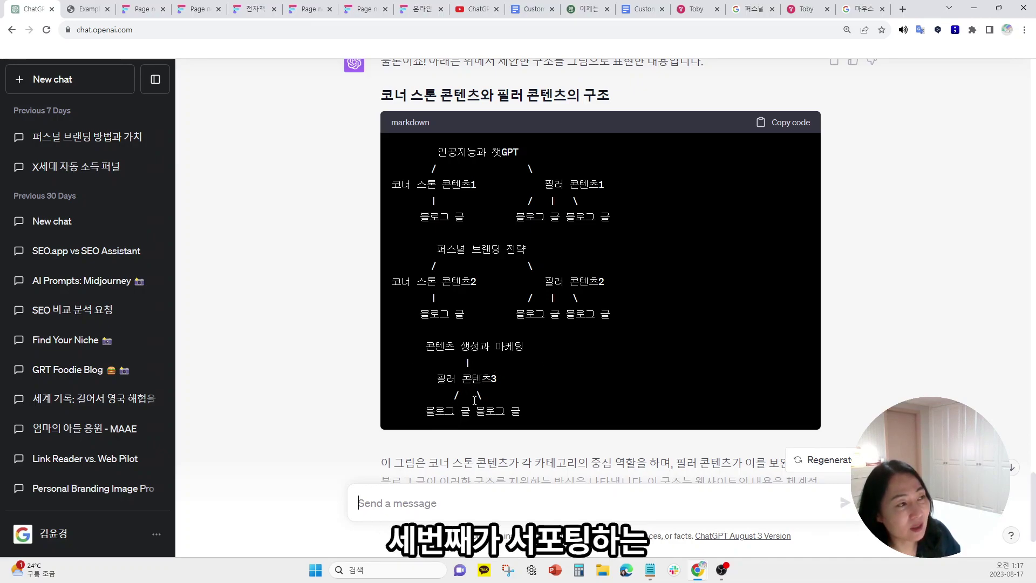
- Send "위의 첫번째 필러 콘텐츠 글을 작성해 줘. 이 때 서포트 구조를 완성하기 위해서 내부 글의 인터널 링크를 완성해 줘."
scroll(520, 399, "down", 1)
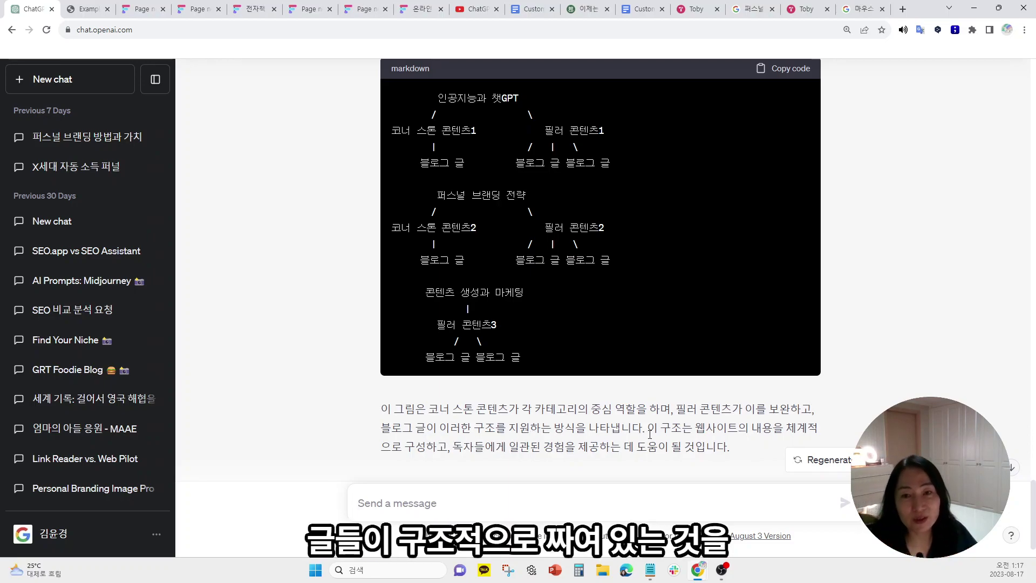
left_click(650, 569)
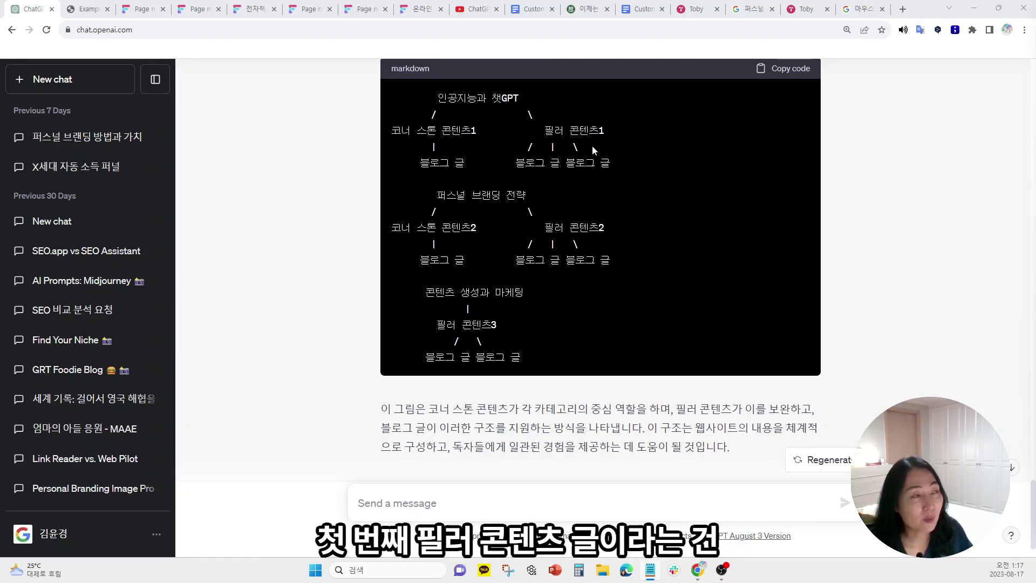
scroll(592, 156, "up", 12)
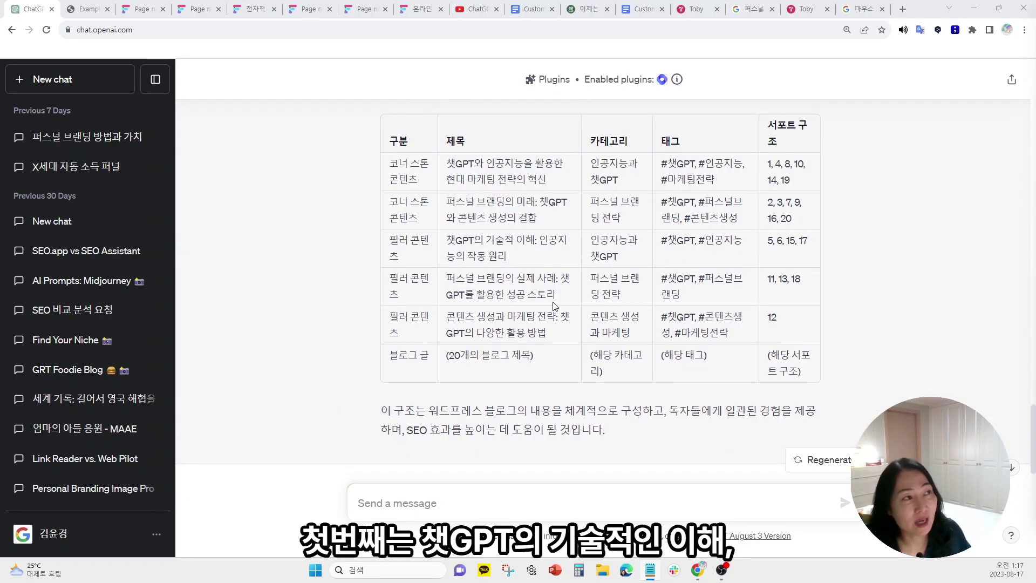
scroll(554, 306, "down", 10)
type("위의 첫번째 필러 콘텐츠 글을 작성해 줘. 이 때 서포트 구조를 완성하기 위해서 내부 글의 인터널 링크를 완성해 줘.")
key("Return")
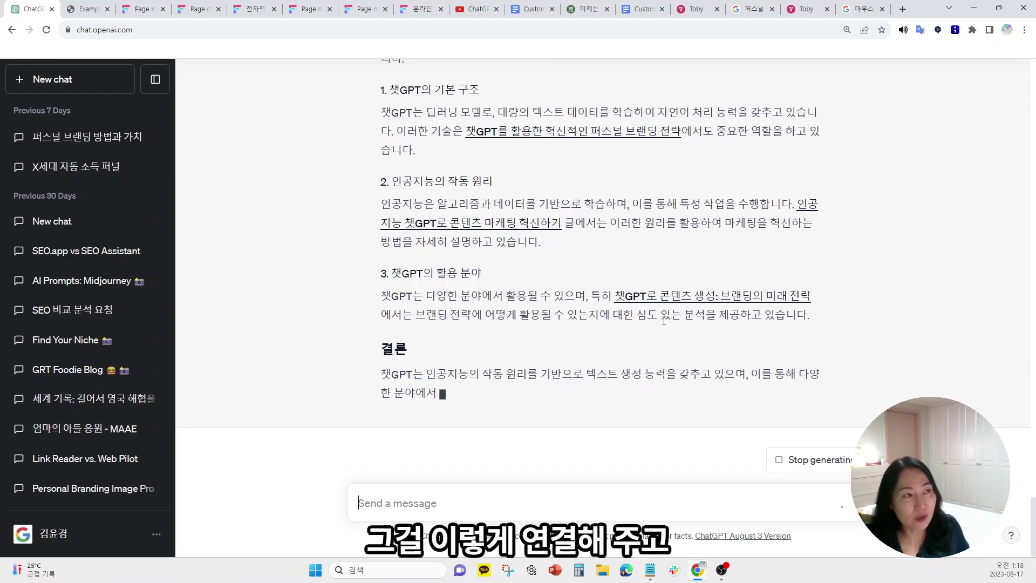
- Check the pillar article's internal links against the support structure table and the list of 20 blog titles
scroll(663, 320, "up", 20)
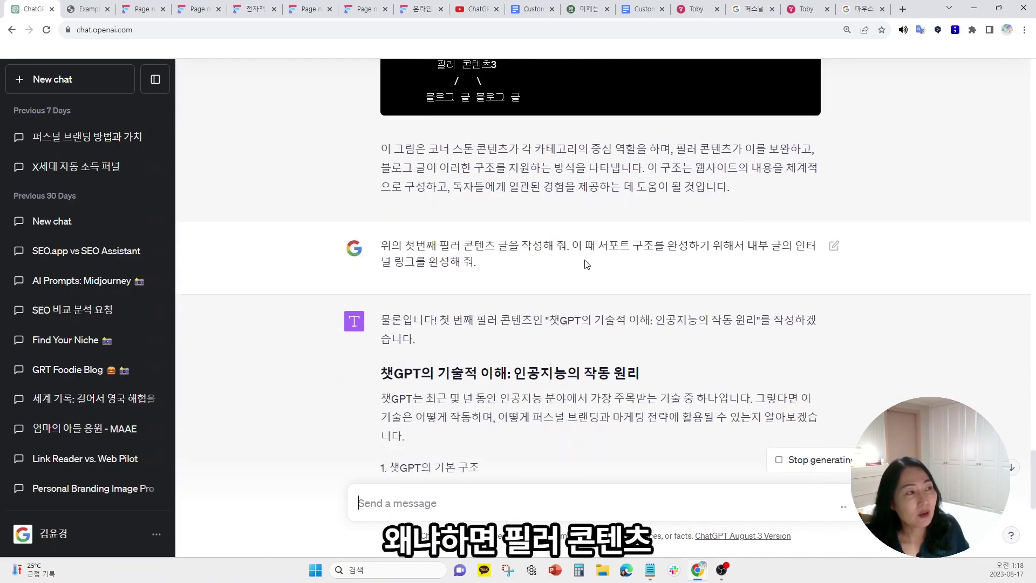
scroll(790, 310, "up", 2)
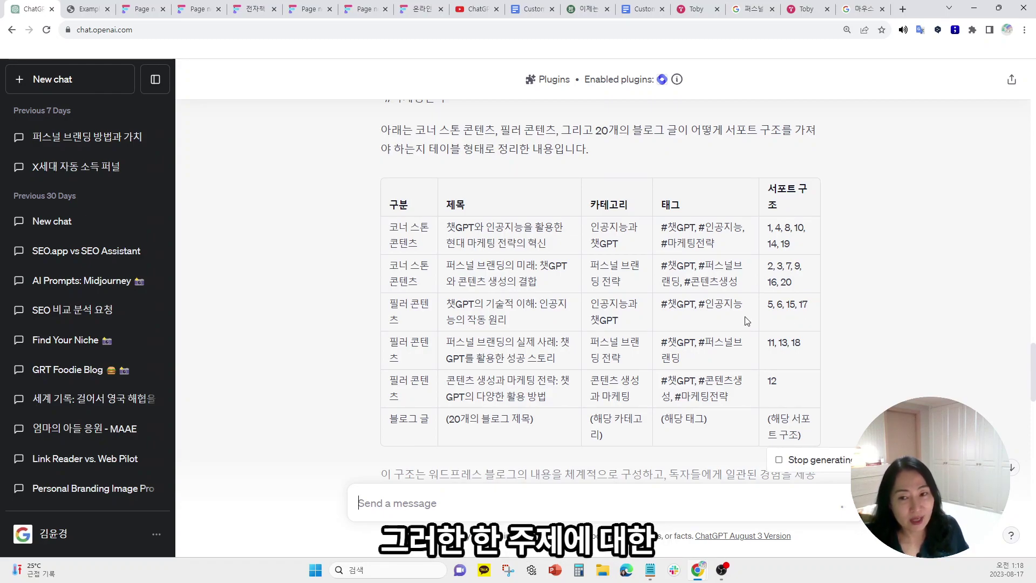
scroll(747, 321, "up", 15)
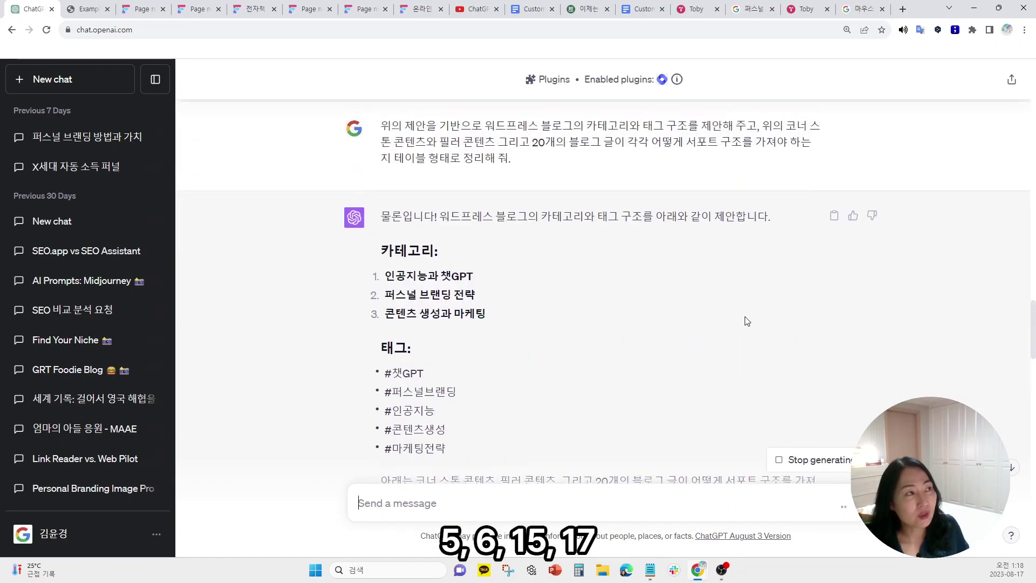
scroll(409, 211, "up", 7)
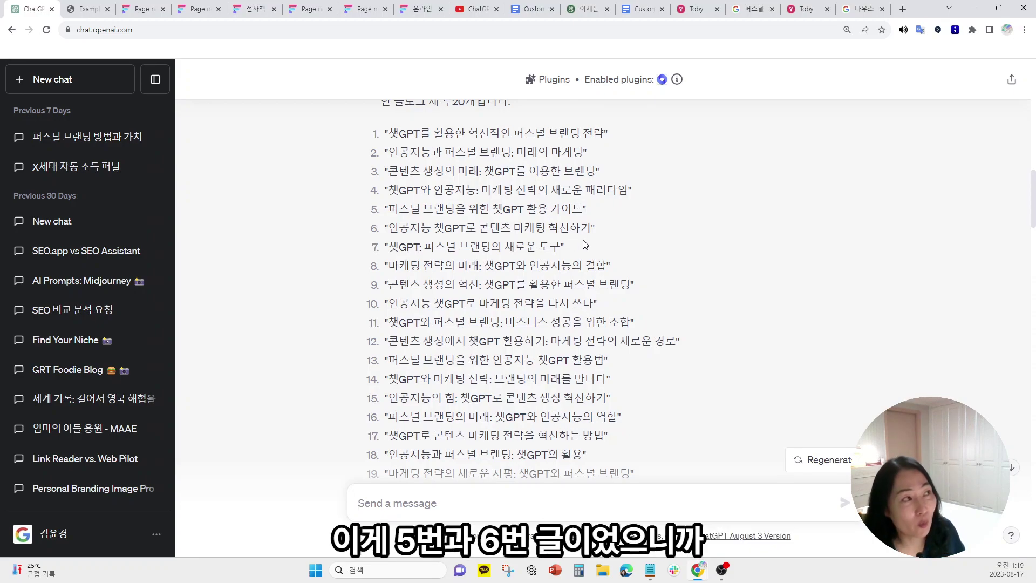
scroll(585, 245, "down", 20)
scroll(691, 287, "down", 4)
scroll(561, 353, "up", 3)
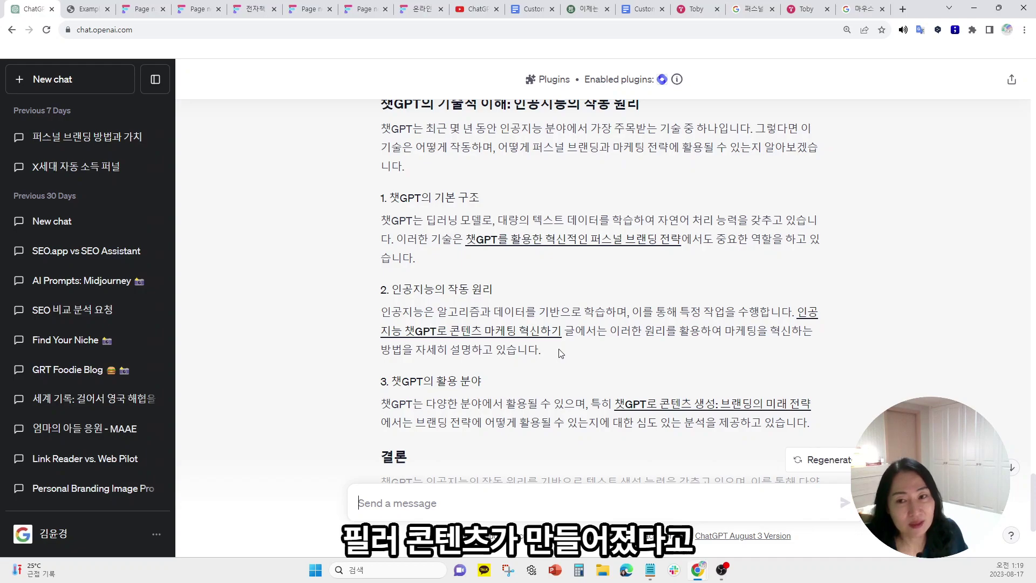
scroll(561, 354, "down", 4)
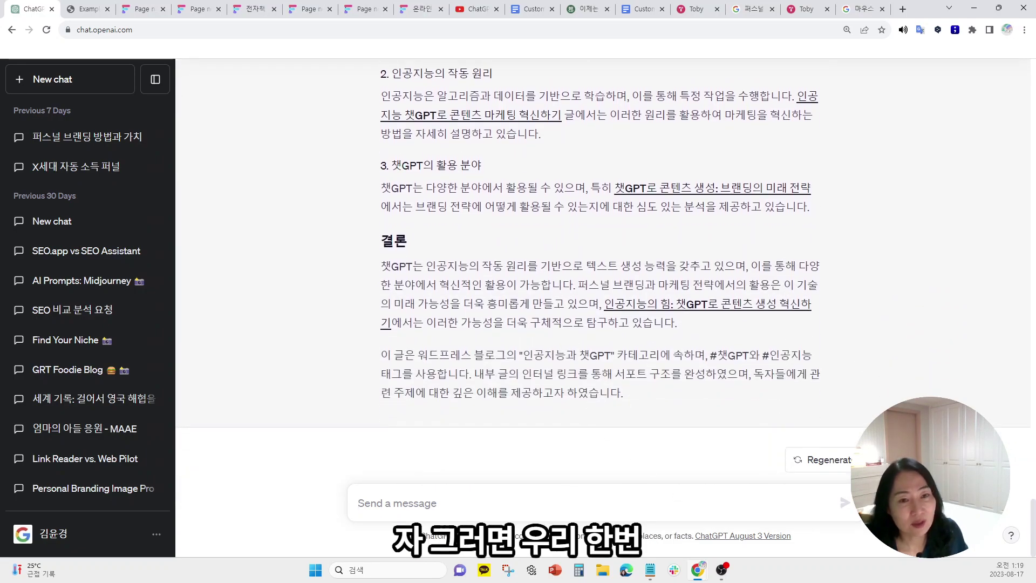
- Ask in Korean for the first cornerstone article with internal links completing the support structure, and compare its links with the support table
type("위의 첫번째 필러 콘텐츠 글을 작성해 줘. 이 때 서포트 구조를 완성하기 위해서 내부 글의 인터널 링크를 완성해 줘.")
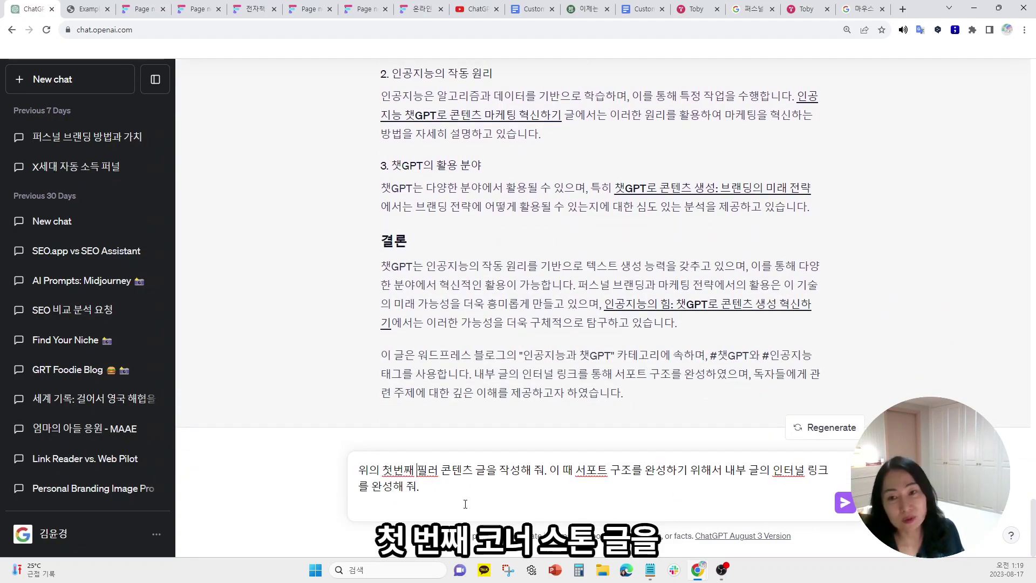
key("Return")
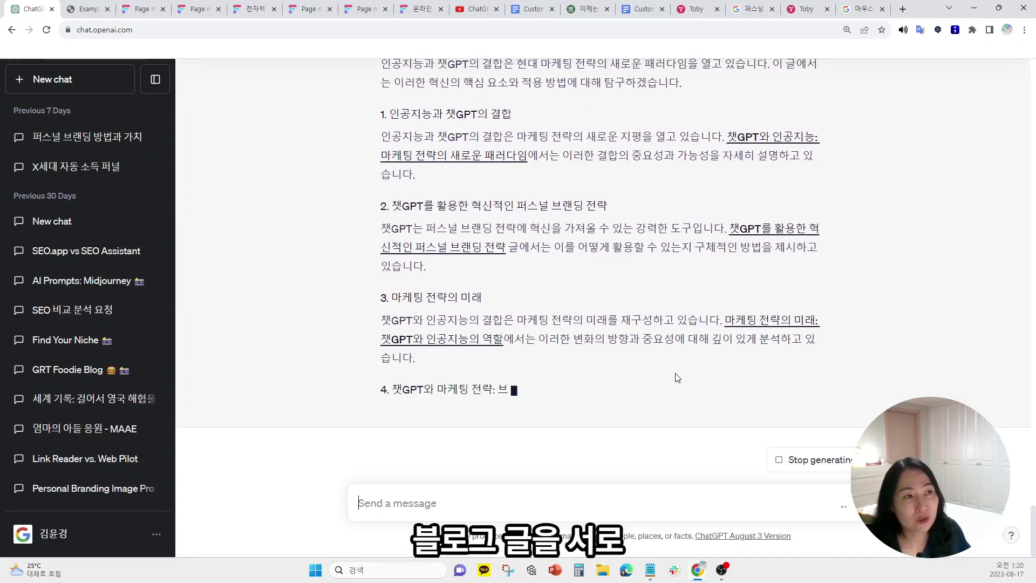
scroll(685, 335, "up", 20)
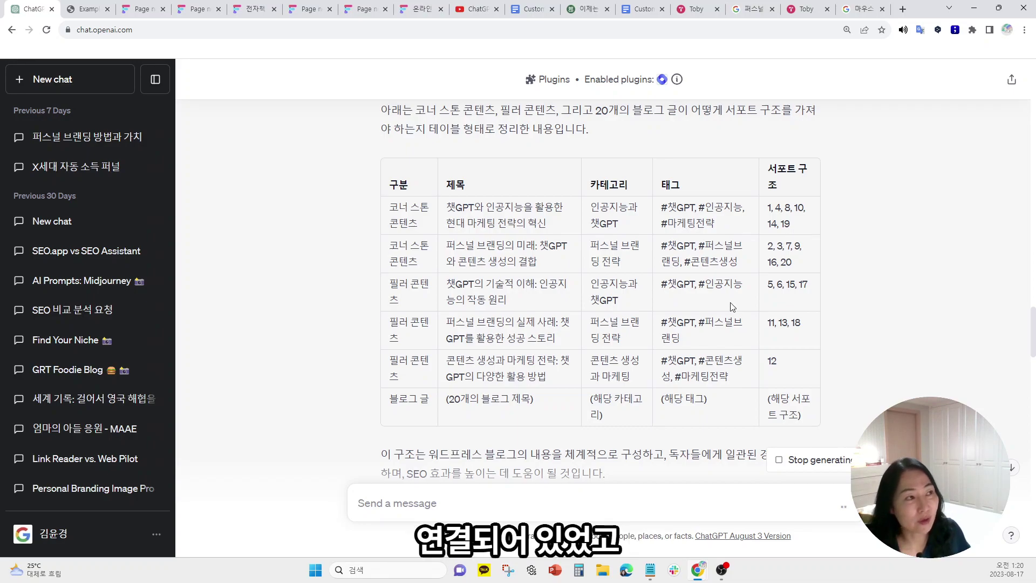
scroll(731, 305, "down", 7)
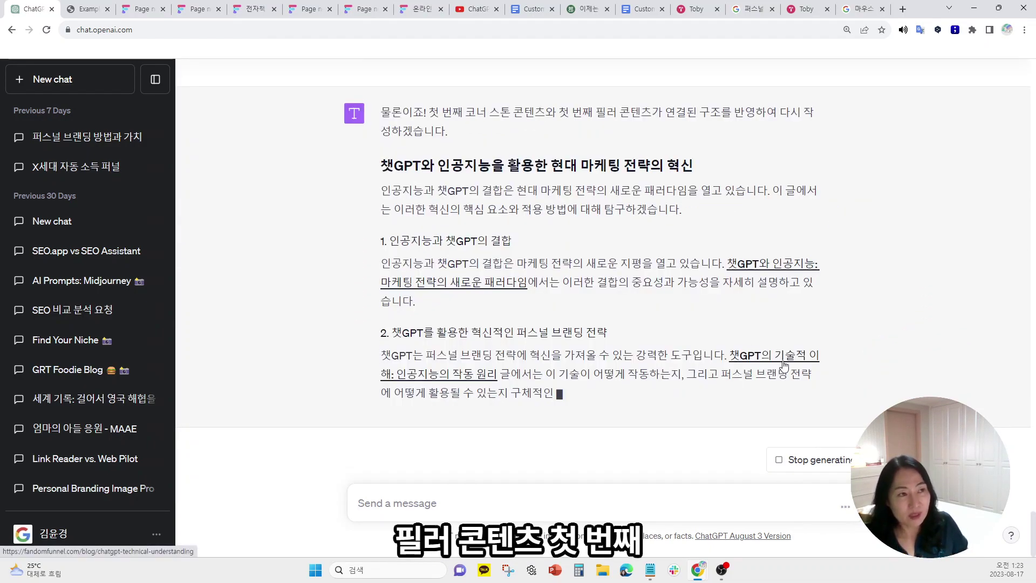
- Enter the first pillar article's title "챗GPT의 기술적 이해: 인공지능의 작동 원리" as the message text
type("챗GPT의 기술적 이해: 인공지능의 작동 원리")
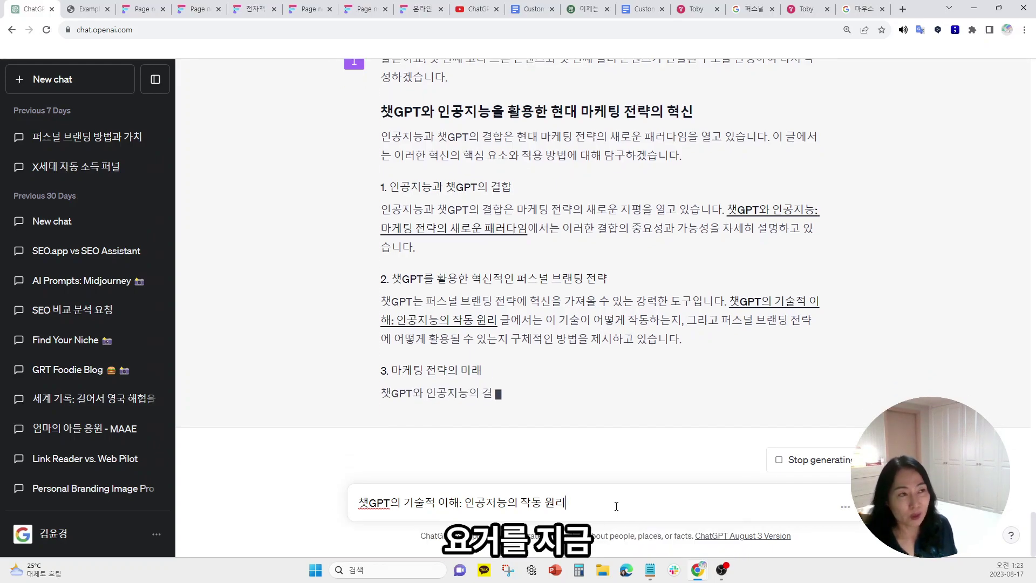